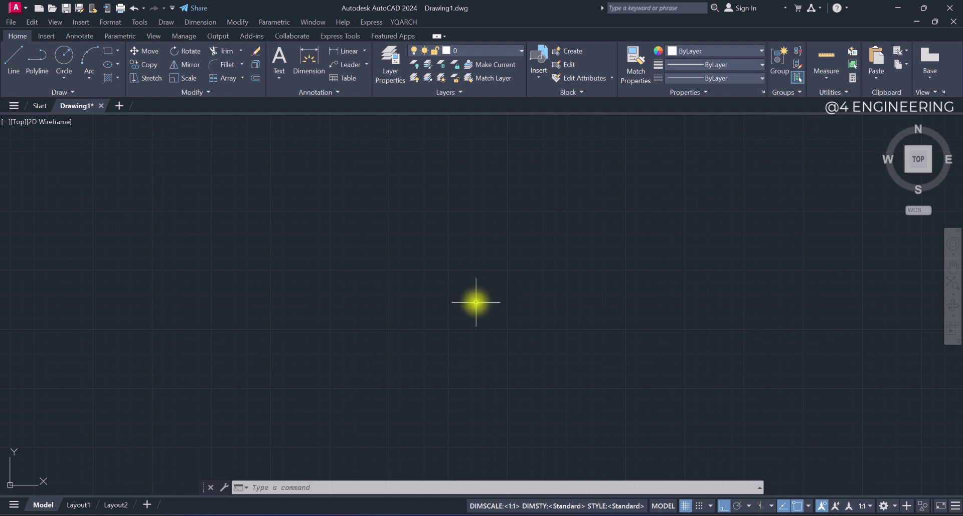
# Start the YQArch Draw Wall command and choose WALL as the current wall layer
pyautogui.click(403, 22)
pyautogui.moveTo(426, 62)
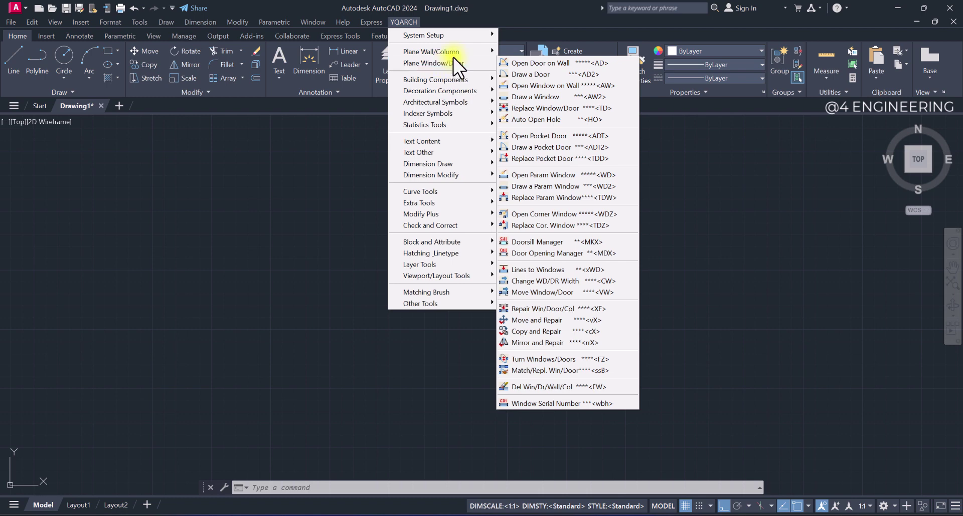
pyautogui.moveTo(454, 52)
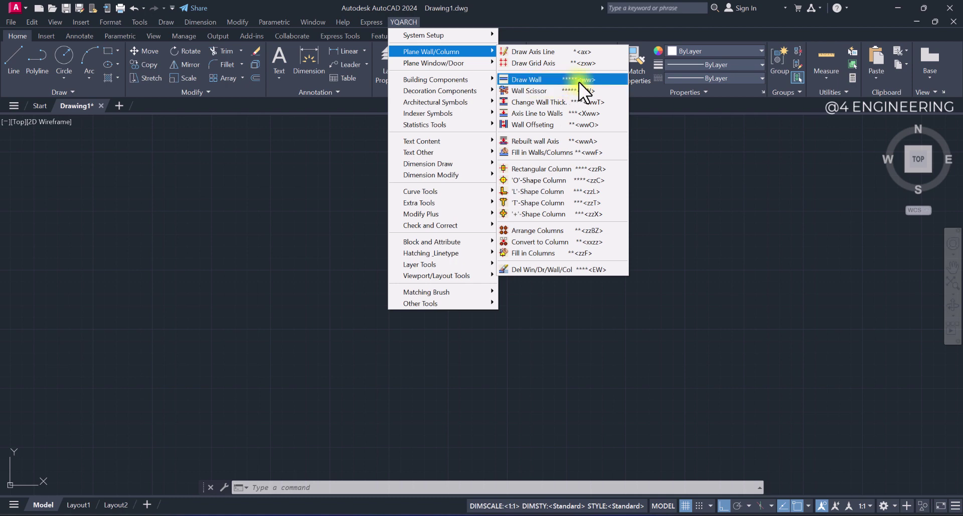
pyautogui.click(536, 79)
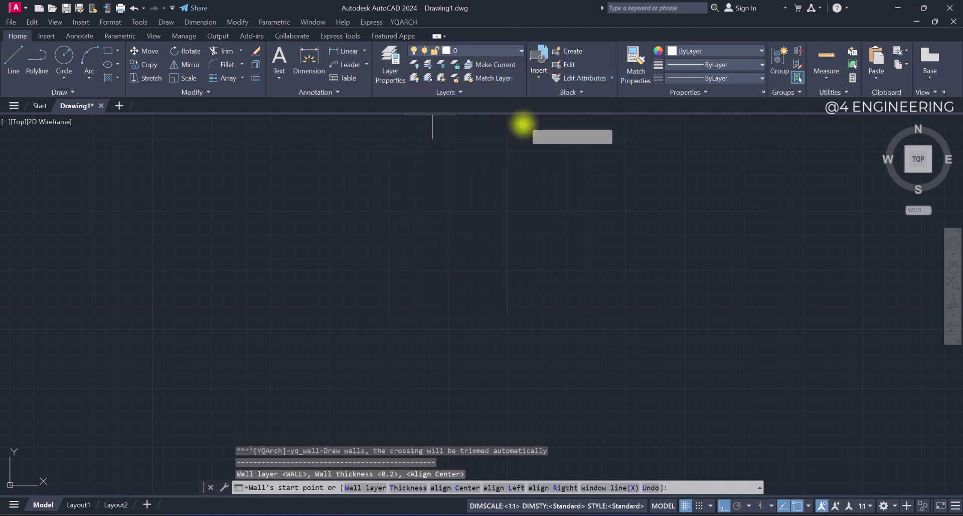
pyautogui.click(366, 488)
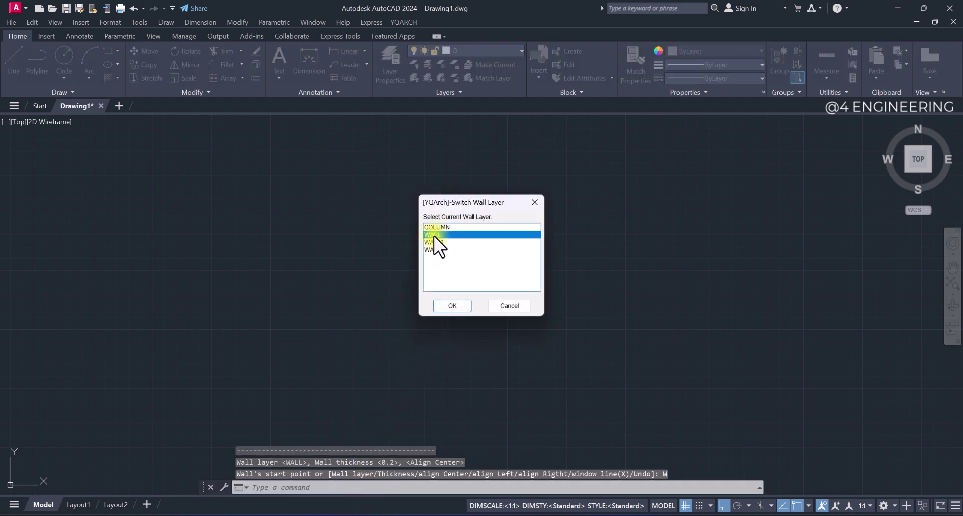
pyautogui.click(449, 306)
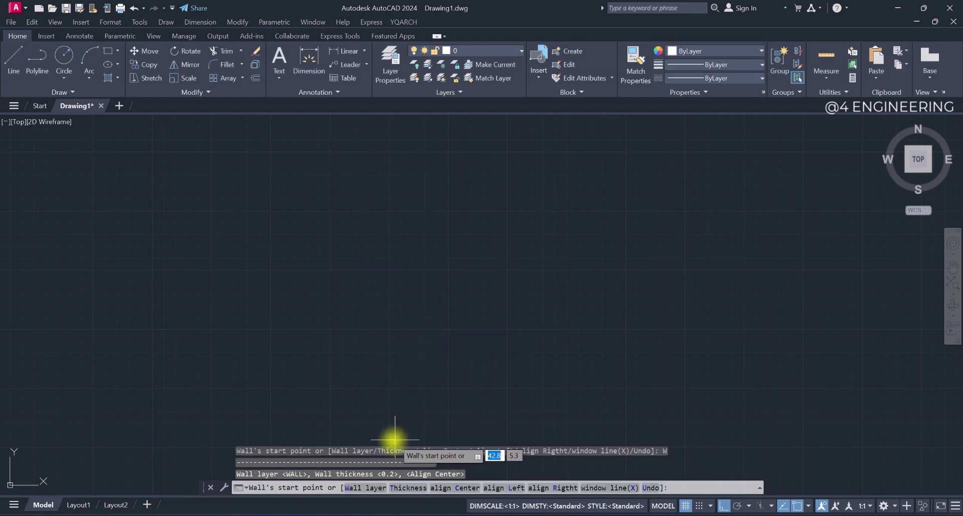
# Set the wall thickness to 0.2 from the wall thickness list
pyautogui.click(411, 487)
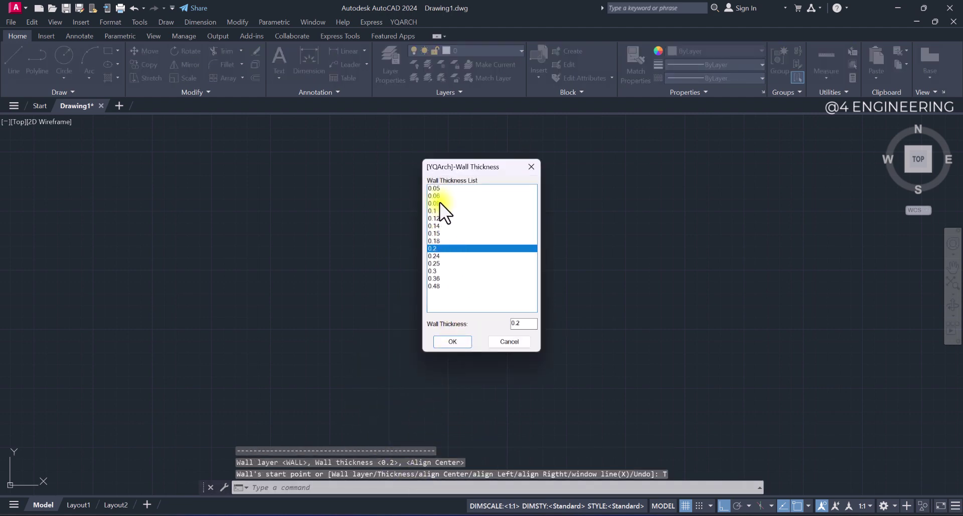
pyautogui.moveTo(437, 189); pyautogui.dragTo(439, 271)
pyautogui.click(519, 324)
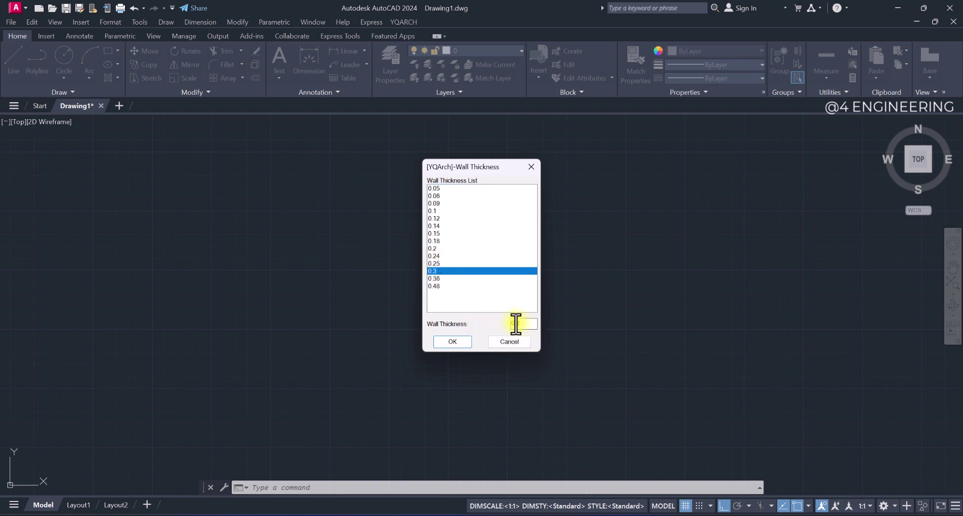
pyautogui.click(432, 248)
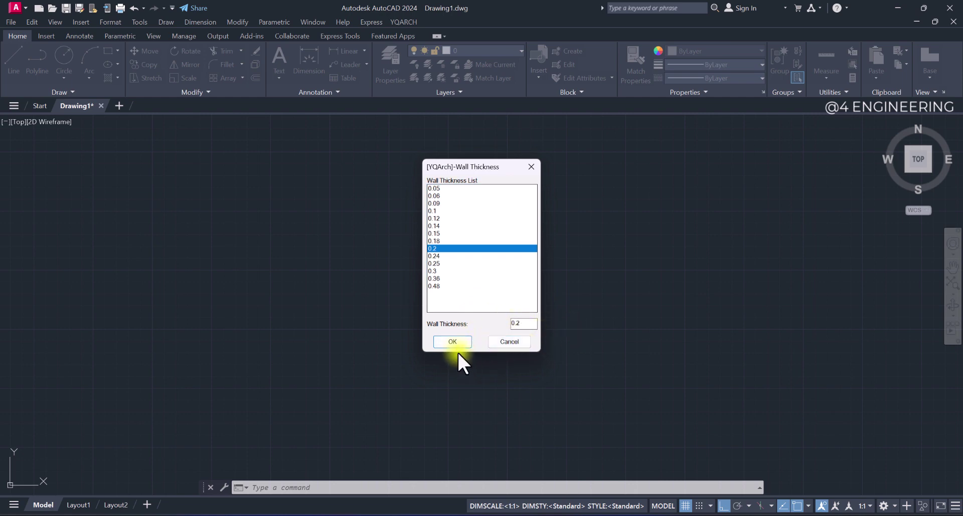
pyautogui.click(448, 342)
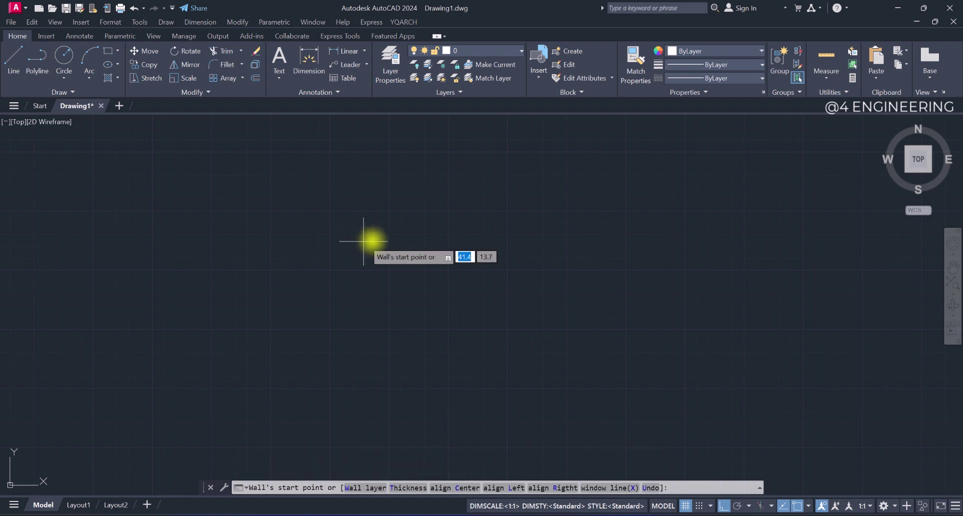
# Draw the room's upper horizontal wall from west to east in three segments, with the middle segment as a window line
pyautogui.click(375, 213)
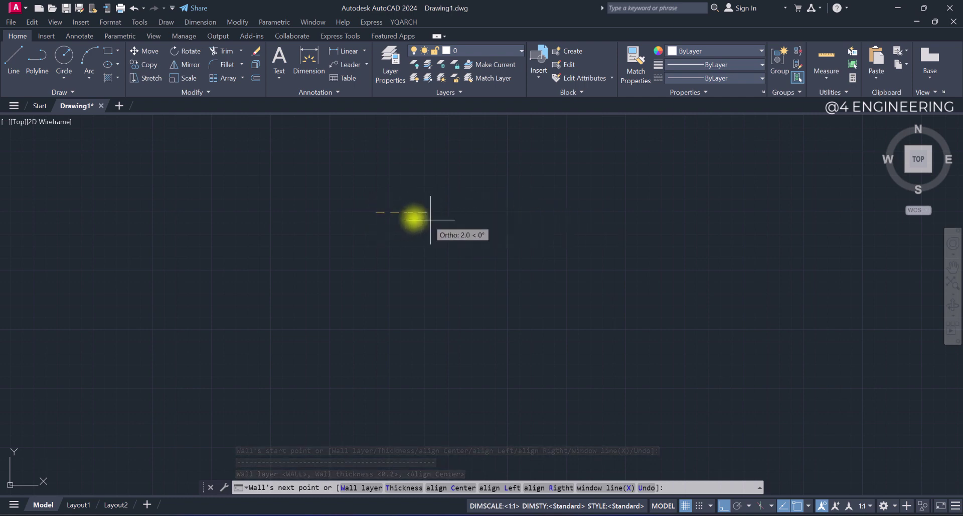
pyautogui.click(574, 213)
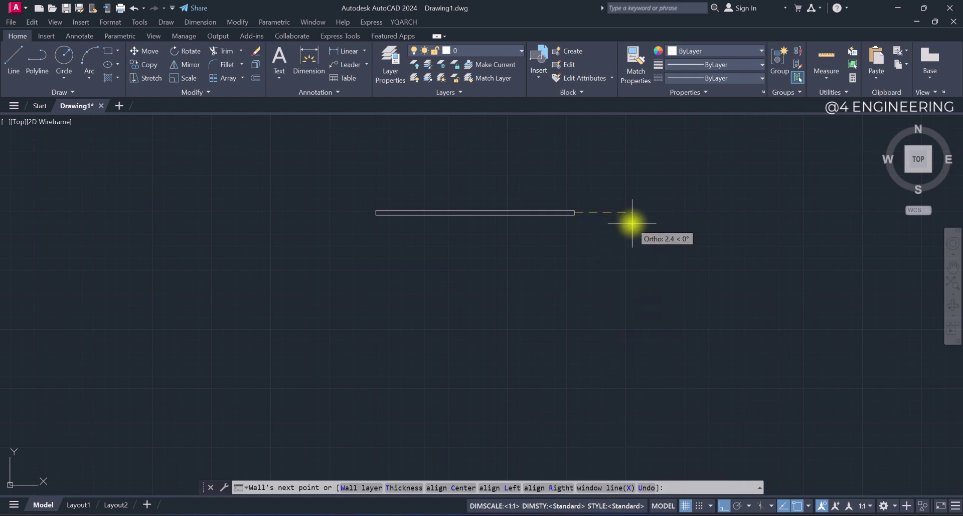
pyautogui.write('x')
pyautogui.press('Return')
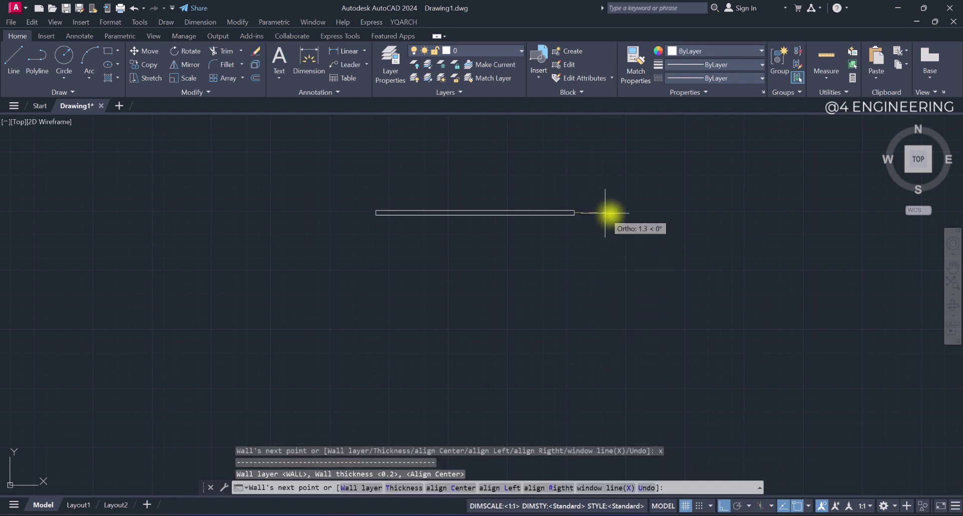
pyautogui.click(666, 213)
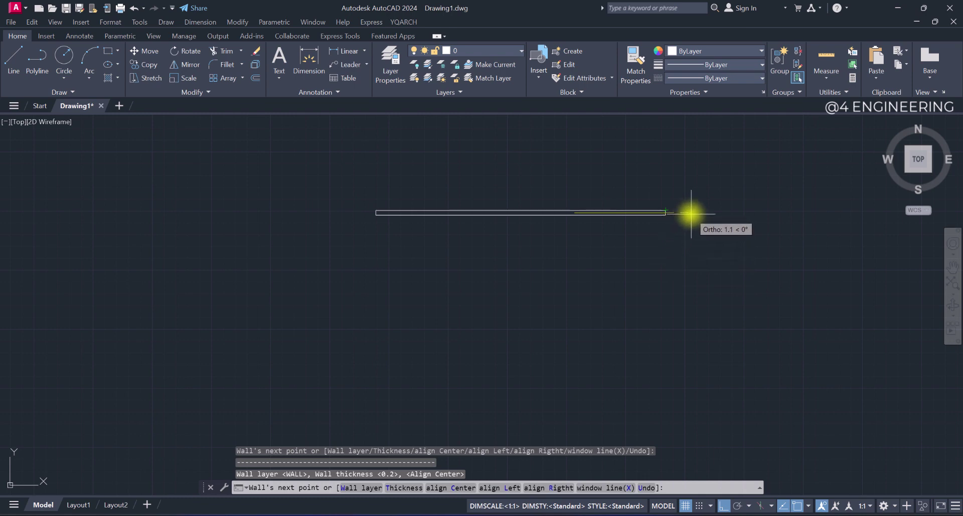
pyautogui.click(775, 213)
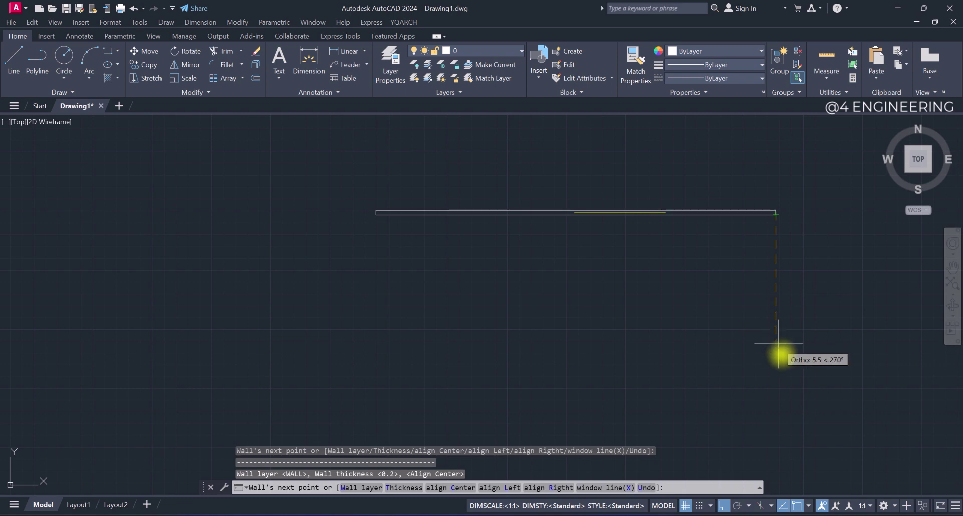
# Continue down the east wall and back west along the lower wall, inserting a window line in the lower wall's middle segment
pyautogui.click(777, 369)
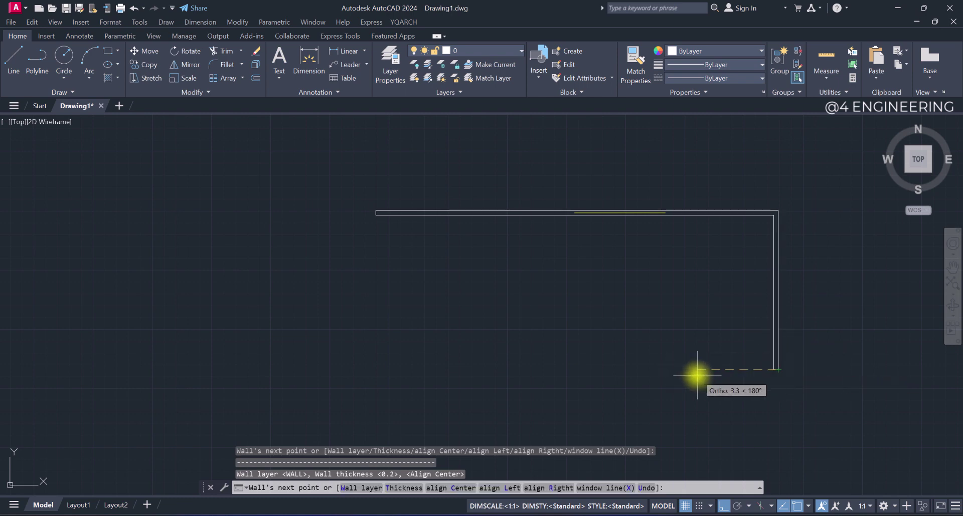
pyautogui.click(677, 372)
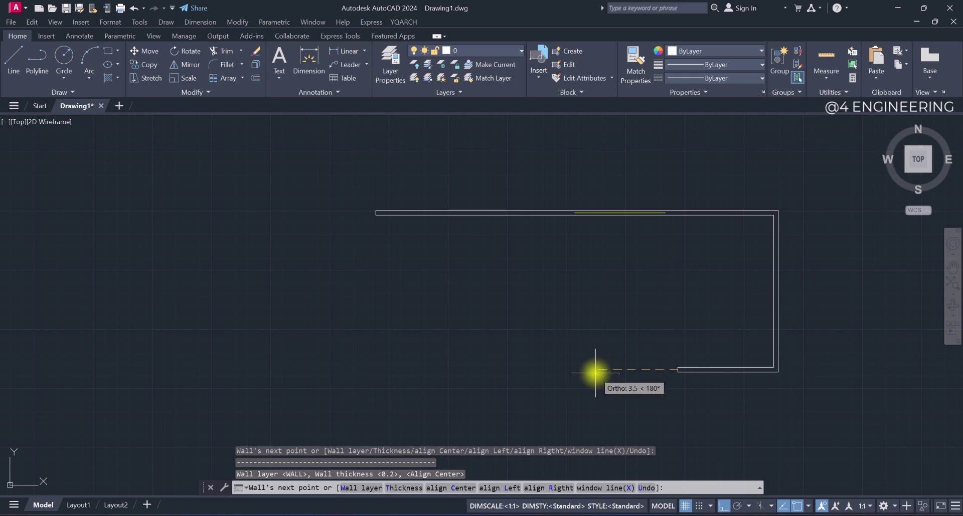
pyautogui.write('x')
pyautogui.press('Return')
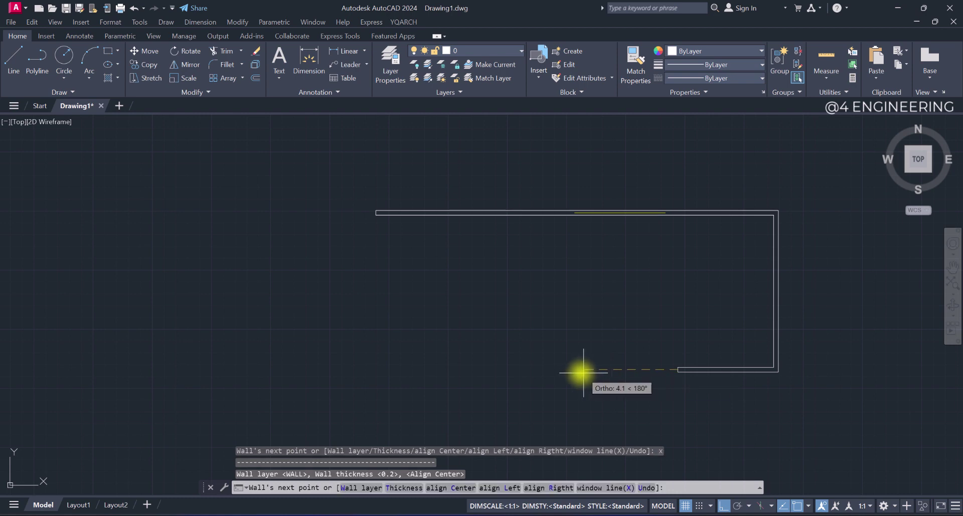
pyautogui.click(552, 371)
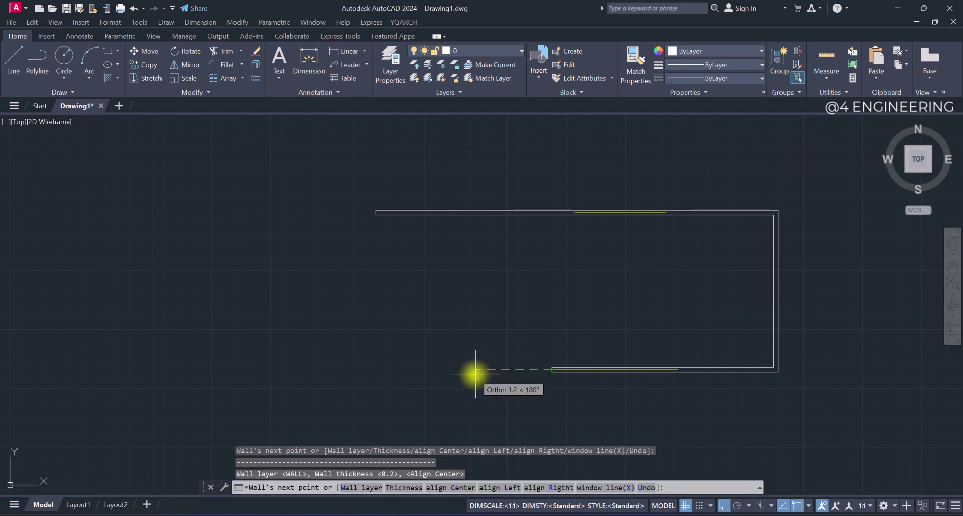
pyautogui.click(415, 371)
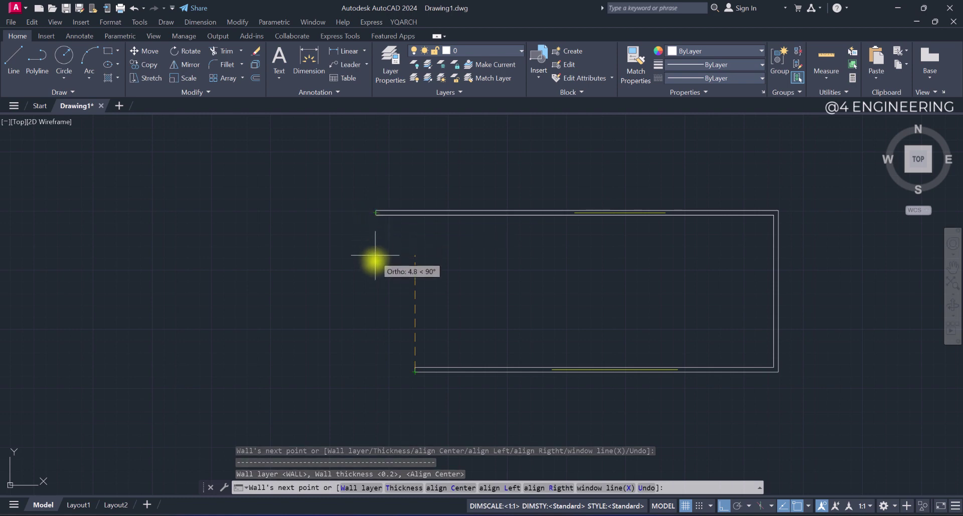
# Extend the lower wall until it lines up with the start point and close the rectangular room with the west wall
pyautogui.click(375, 371)
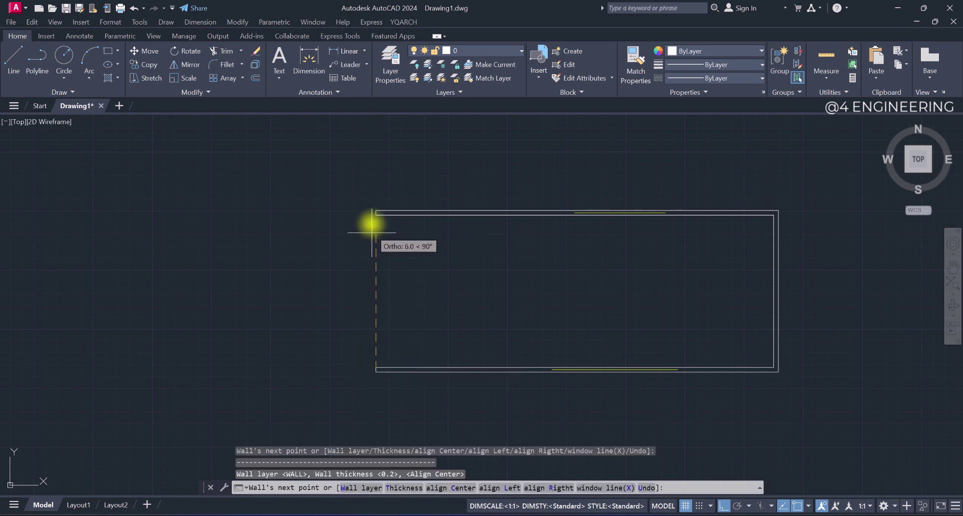
pyautogui.click(371, 214)
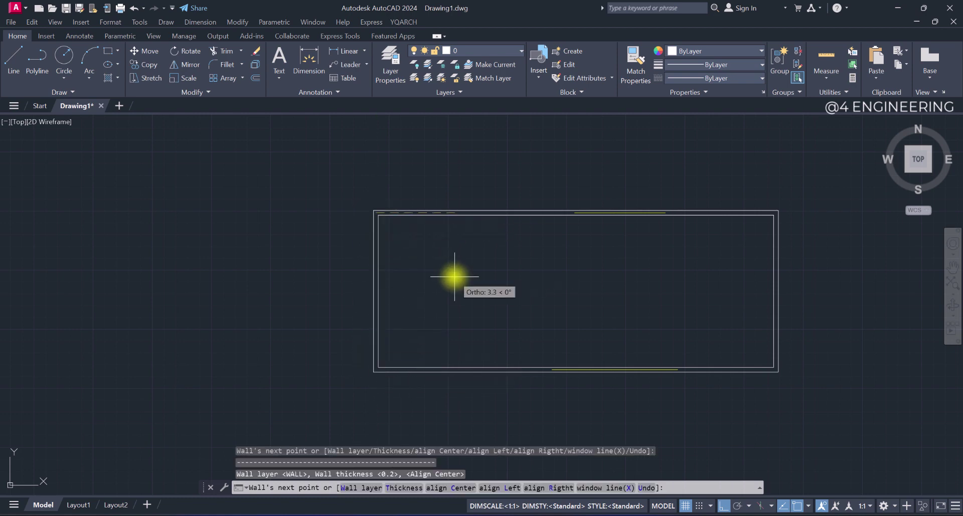
pyautogui.press('Return')
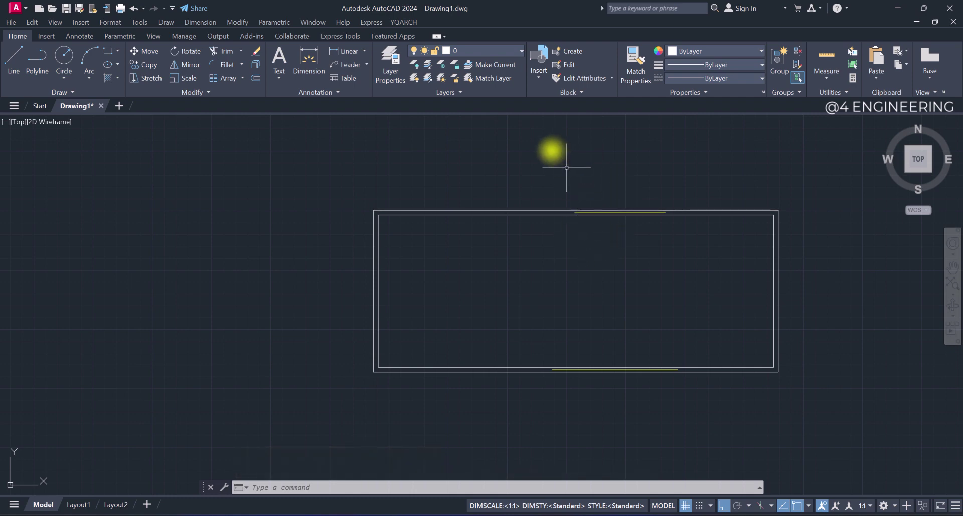
# Convert the window lines in the upper and lower walls into windows with Lines to Windows
pyautogui.click(411, 23)
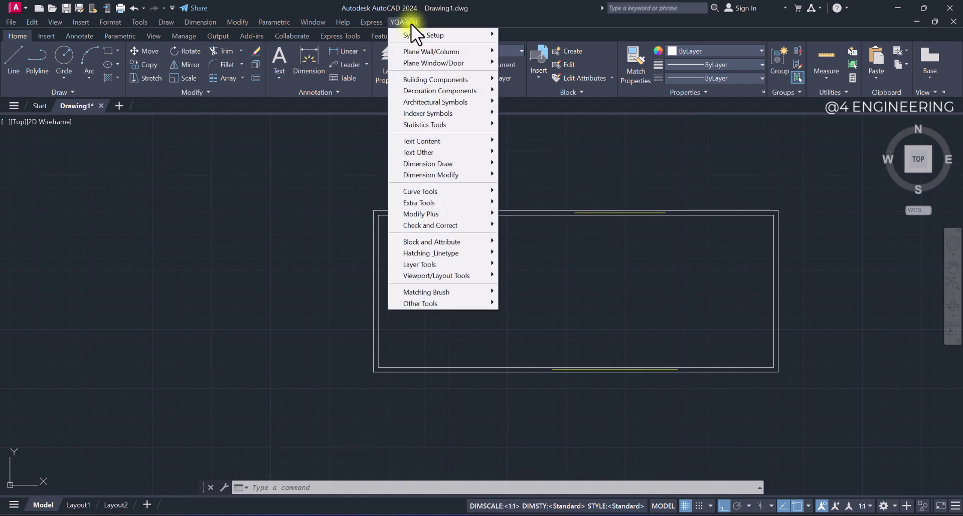
pyautogui.moveTo(456, 61)
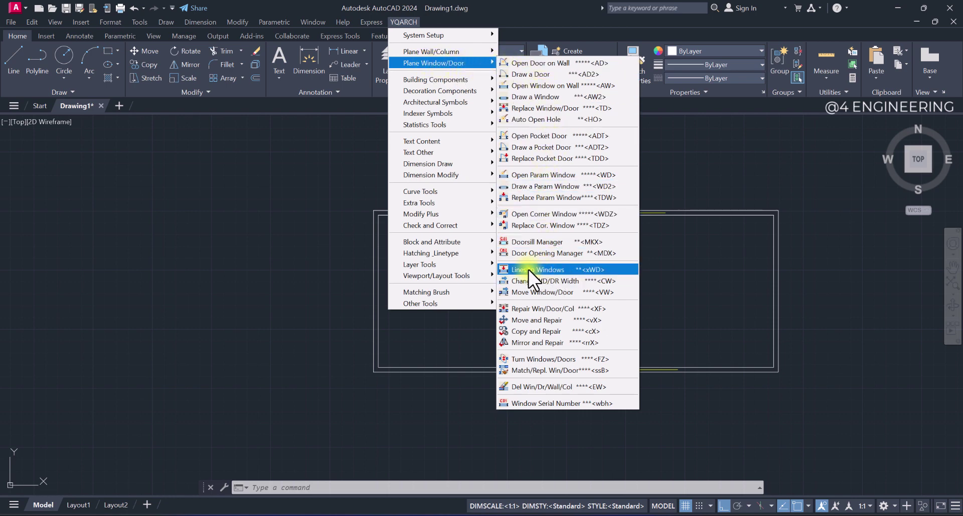
pyautogui.click(547, 270)
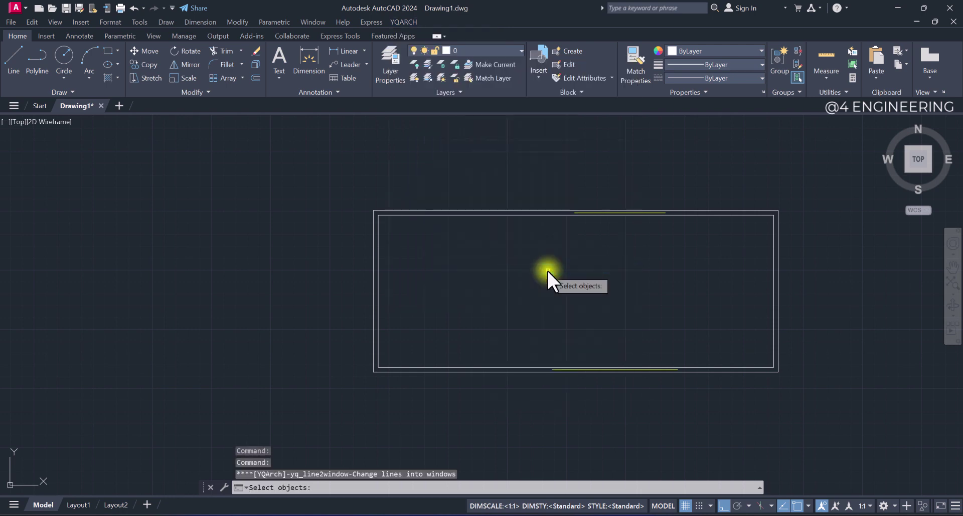
pyautogui.click(592, 213)
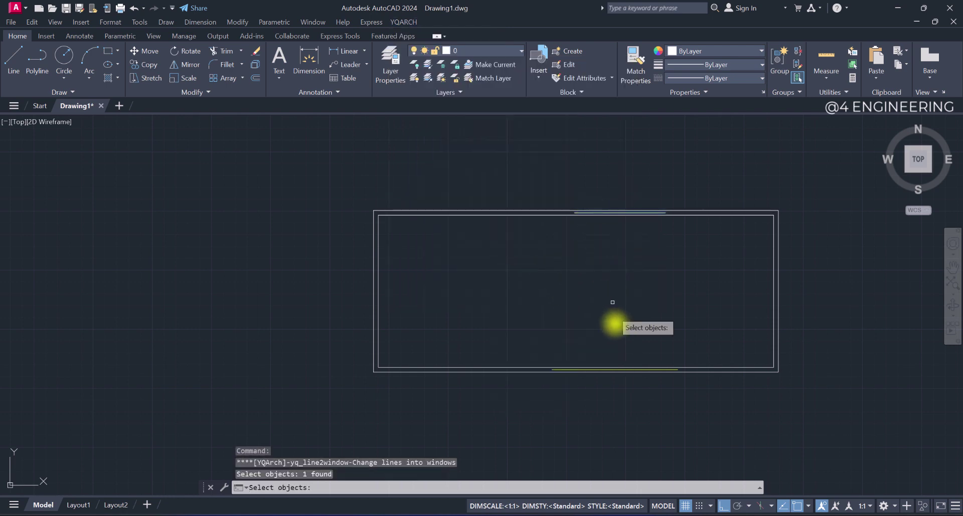
pyautogui.click(631, 370)
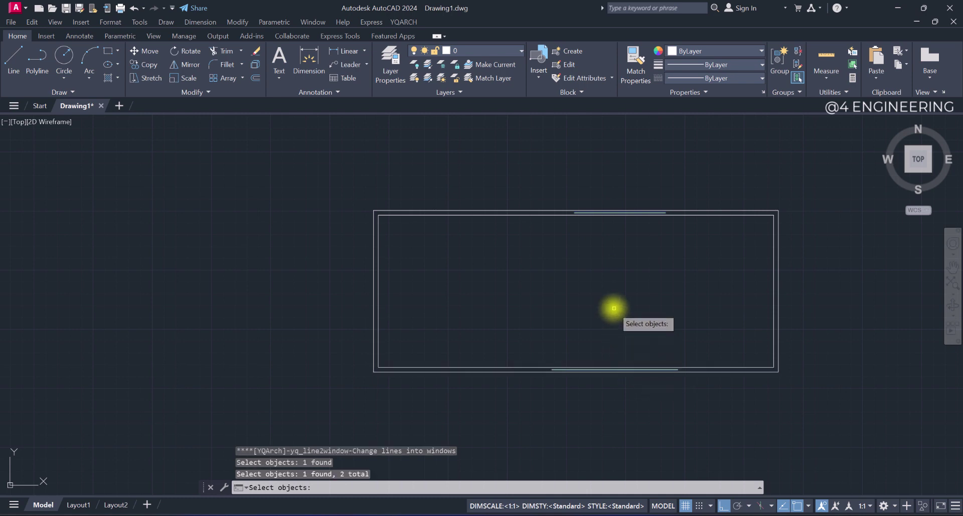
pyautogui.press('Return')
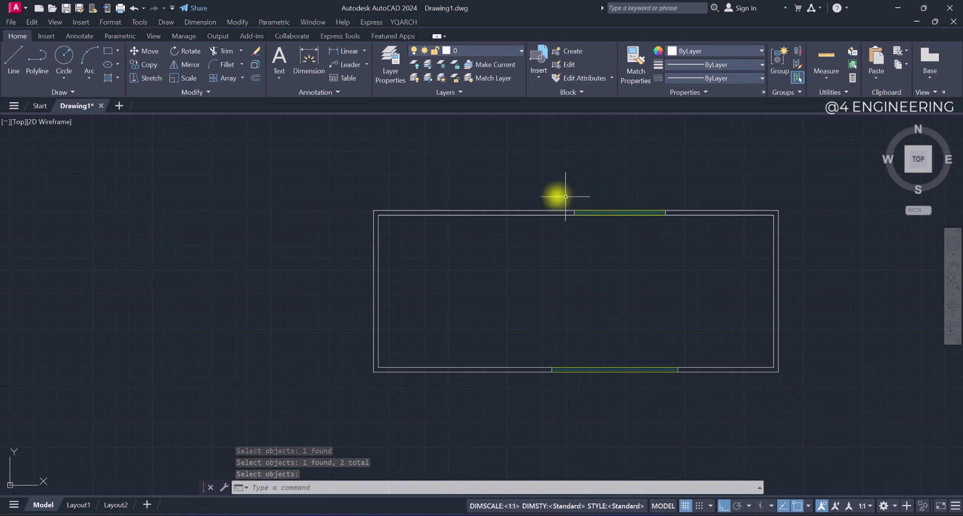
# Draw a separate vertical wall outside the room's west side, top to bottom, using the align Left option
pyautogui.scroll(6, 645, 205)
pyautogui.scroll(-4, 647, 205)
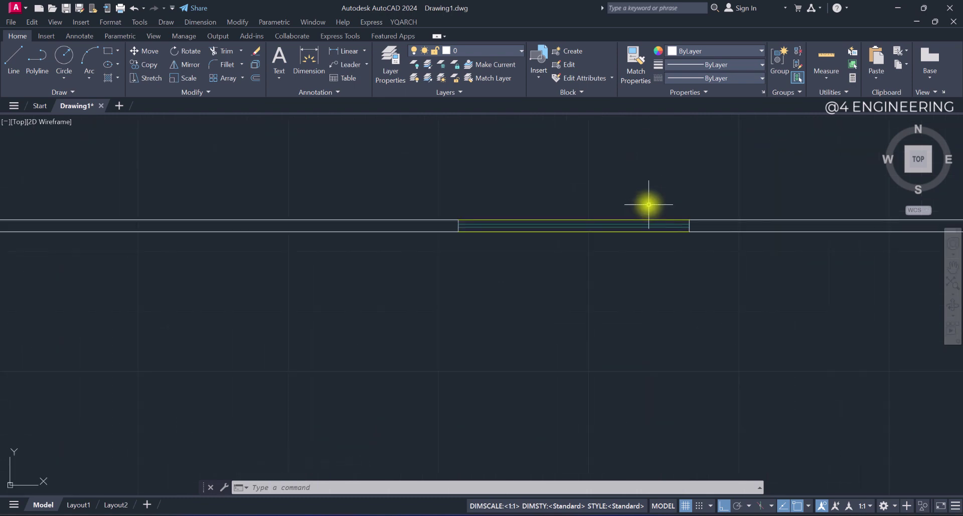
pyautogui.scroll(-3, 645, 207)
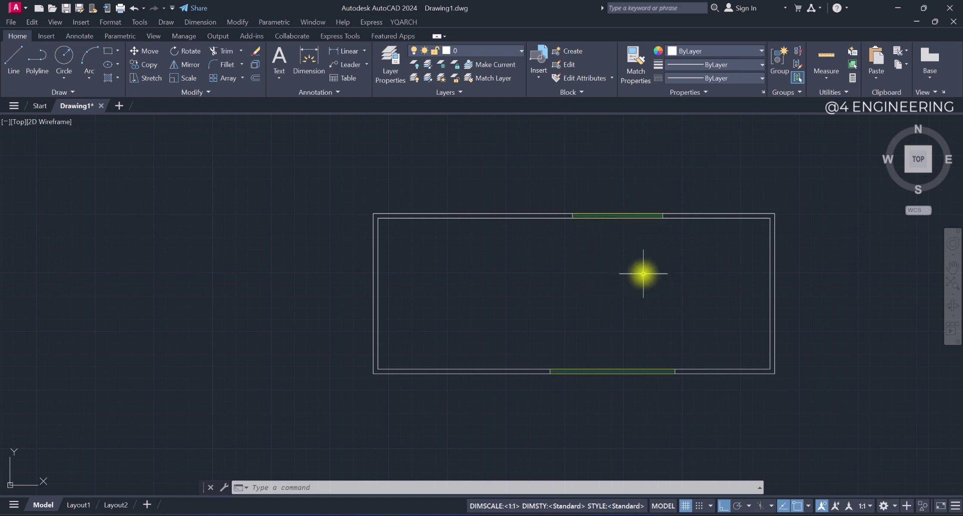
pyautogui.moveTo(642, 273); pyautogui.dragTo(608, 271, button='middle')
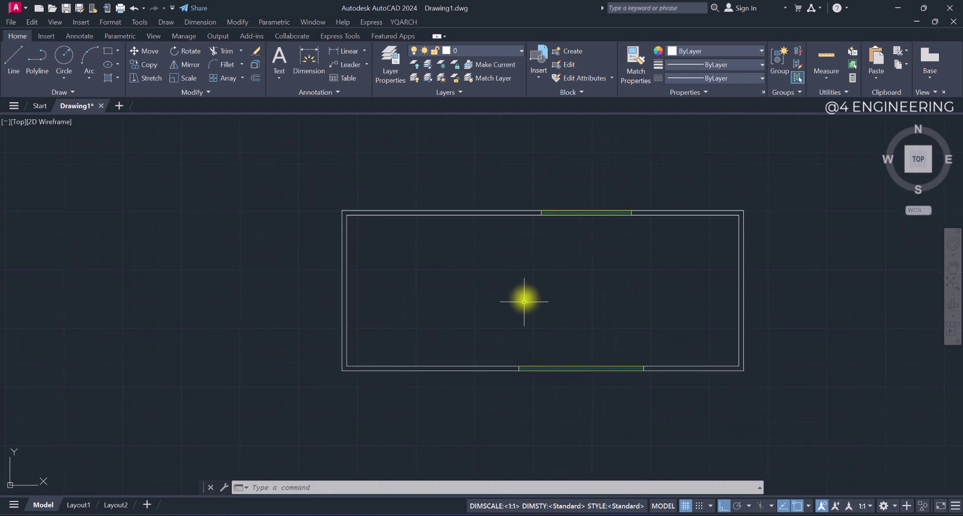
pyautogui.press('Return')
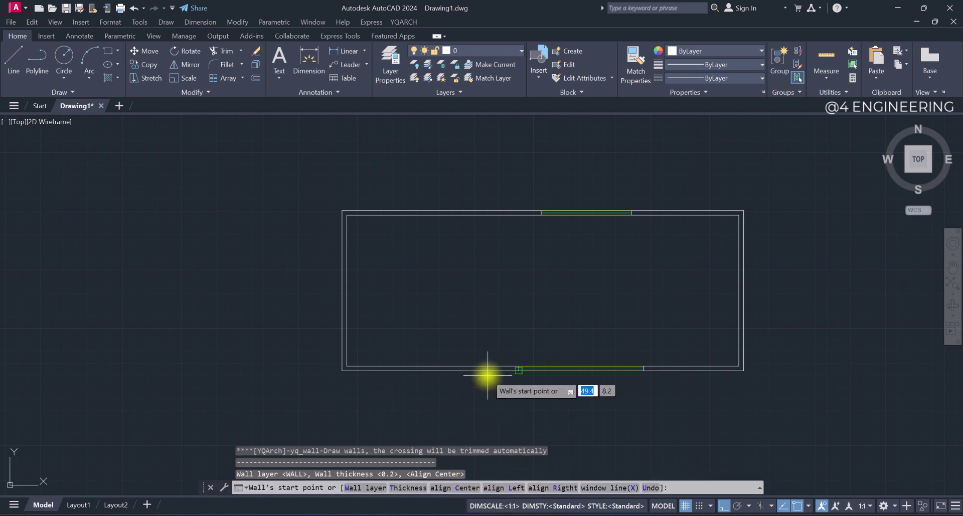
pyautogui.click(499, 488)
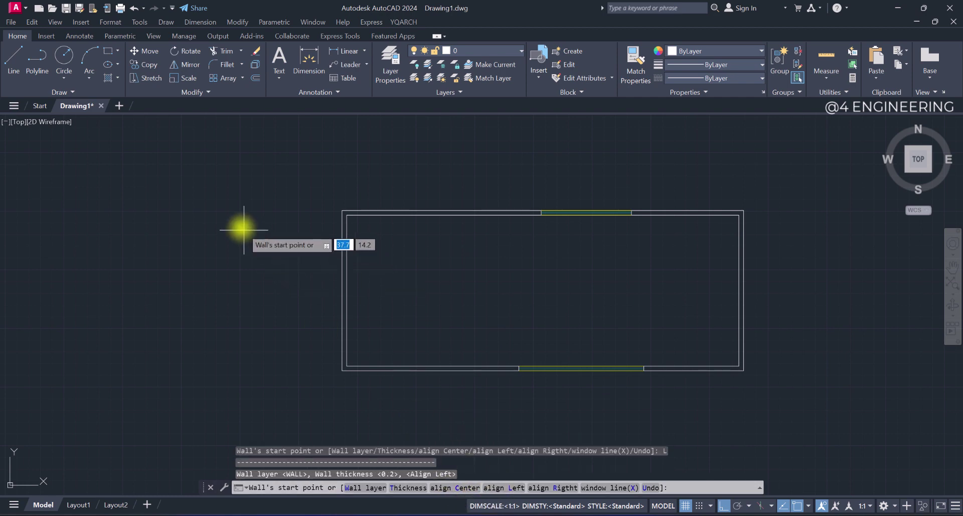
pyautogui.click(235, 205)
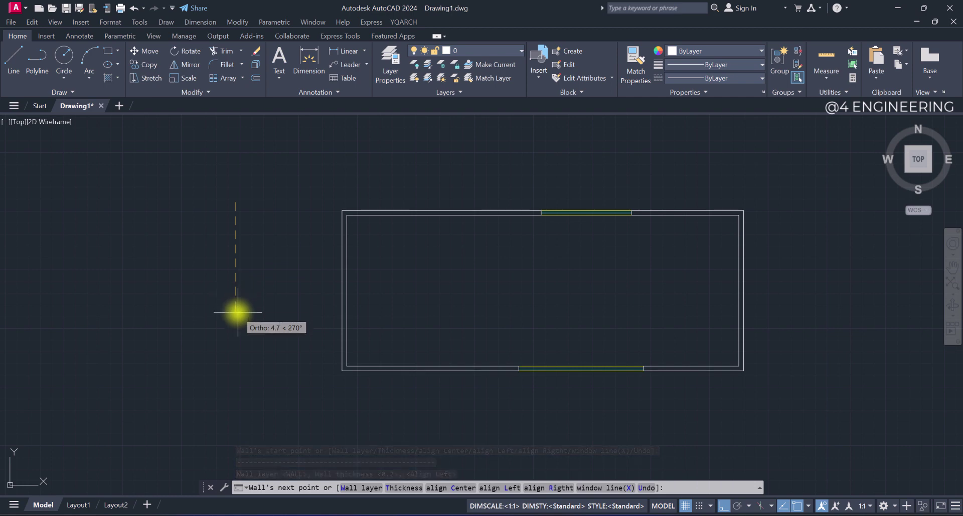
pyautogui.click(236, 333)
pyautogui.press('Return')
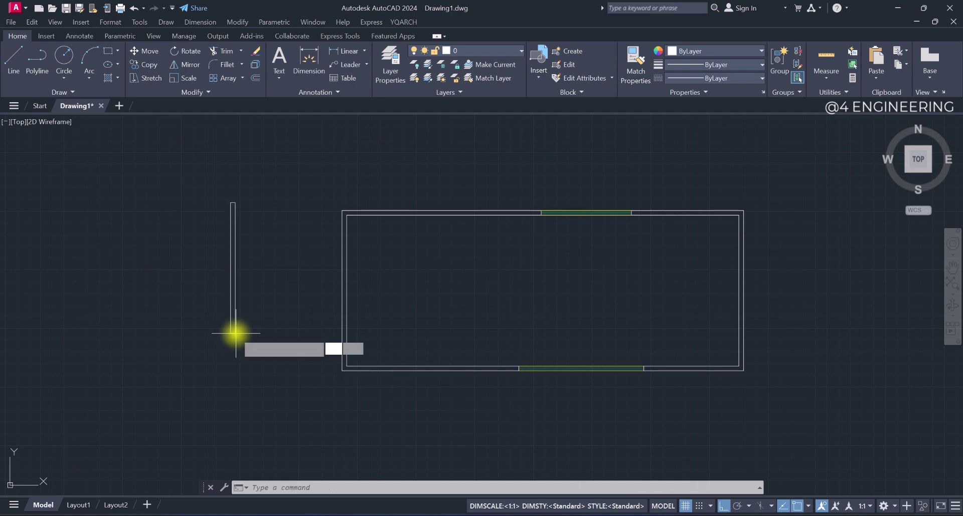
# Extend the separate wall west of the room straight down in left-aligned segments, ending it below the level of the room's lower wall
pyautogui.click(236, 333)
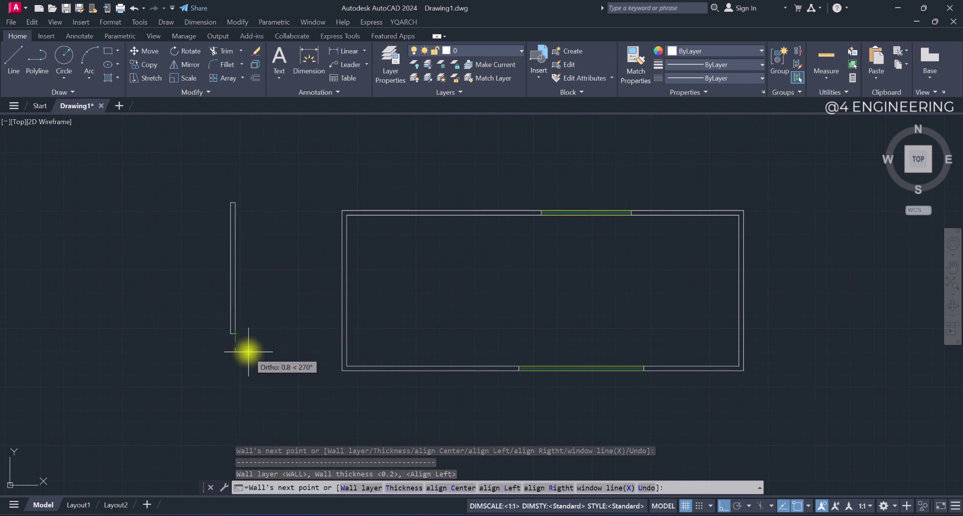
pyautogui.click(231, 394)
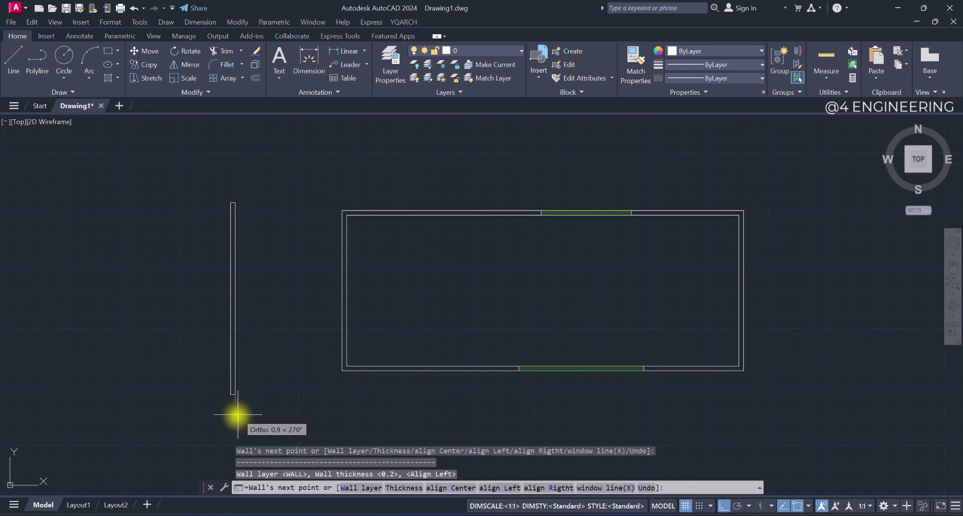
pyautogui.click(228, 433)
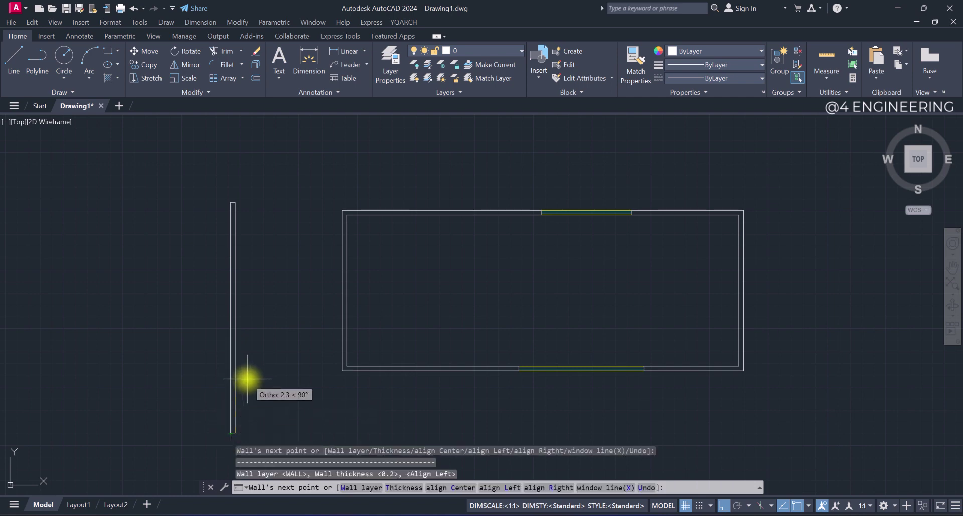
pyautogui.press('Return')
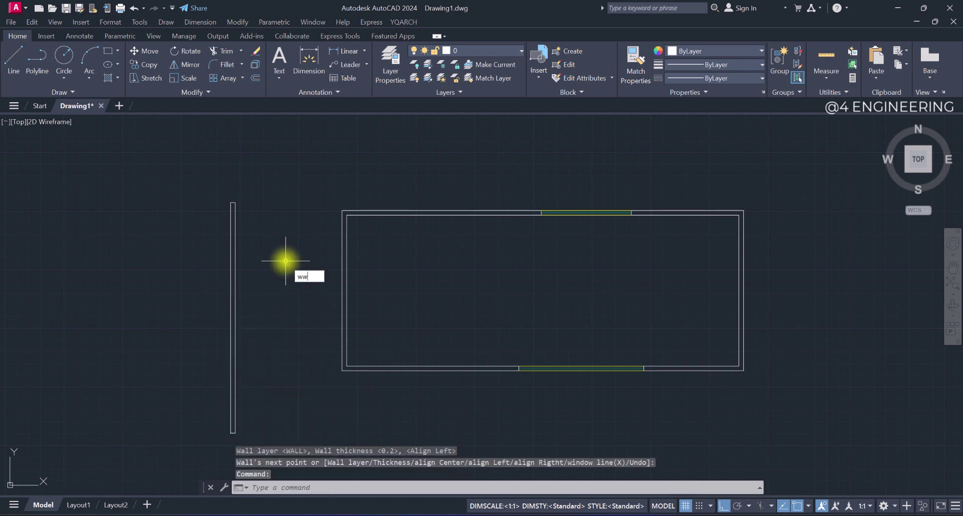
# Draw a separate vertical wall outside the room's east side with the align Right option, from above the upper wall to below the lower wall
pyautogui.write('ww')
pyautogui.press('Return')
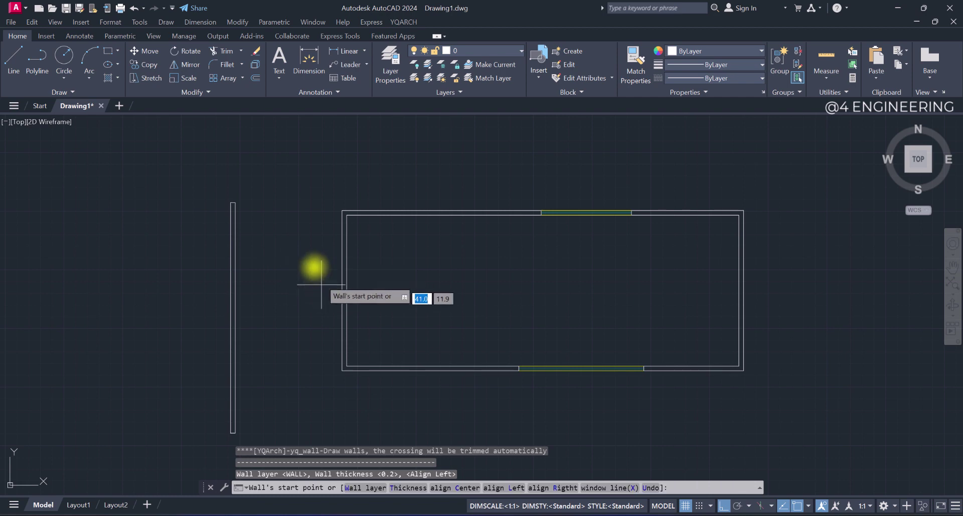
pyautogui.click(552, 488)
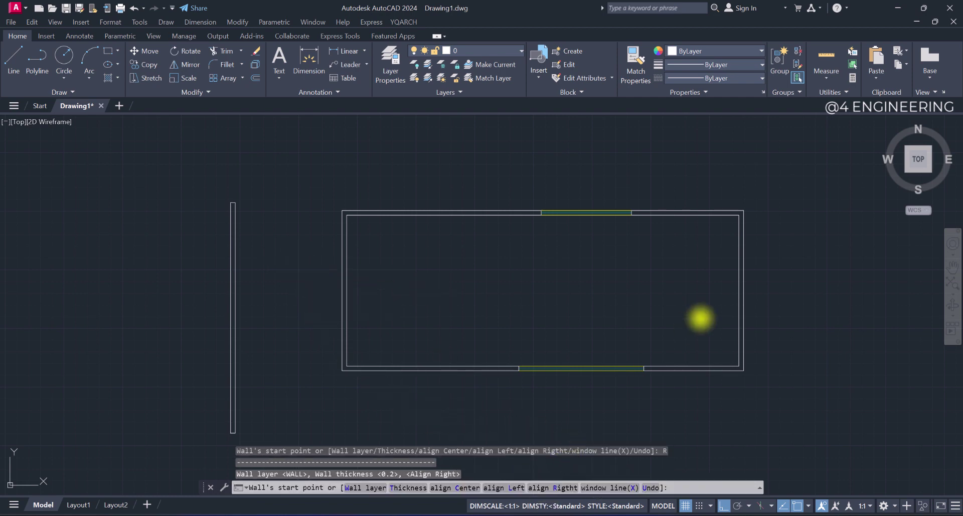
pyautogui.click(779, 207)
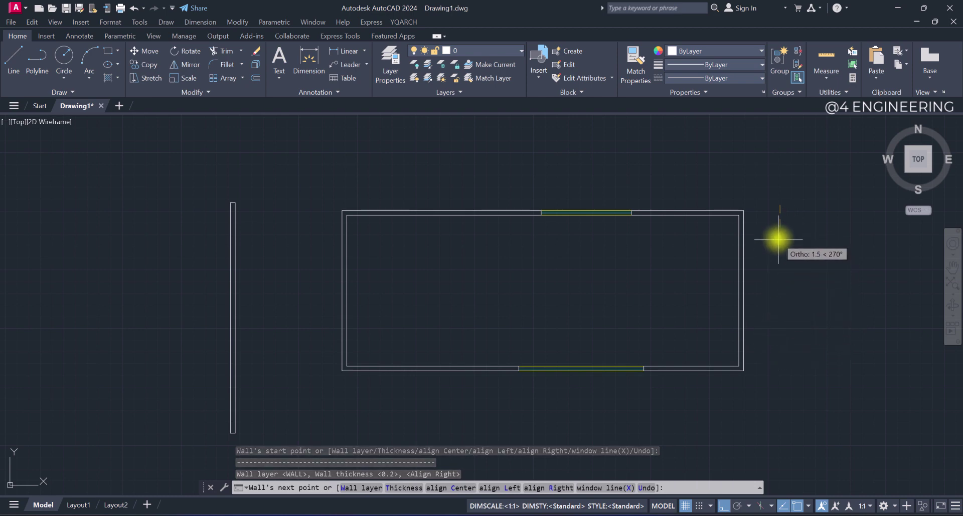
pyautogui.click(784, 355)
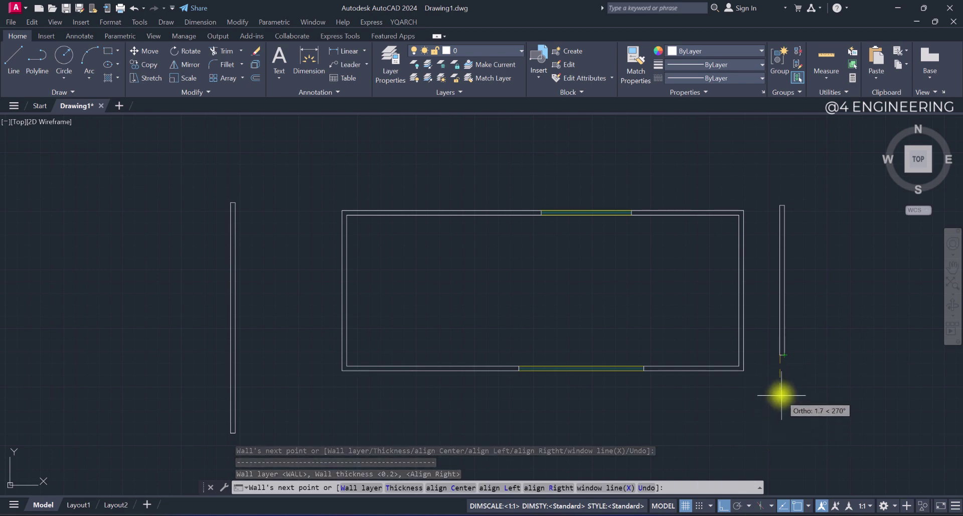
pyautogui.click(782, 441)
pyautogui.click(784, 475)
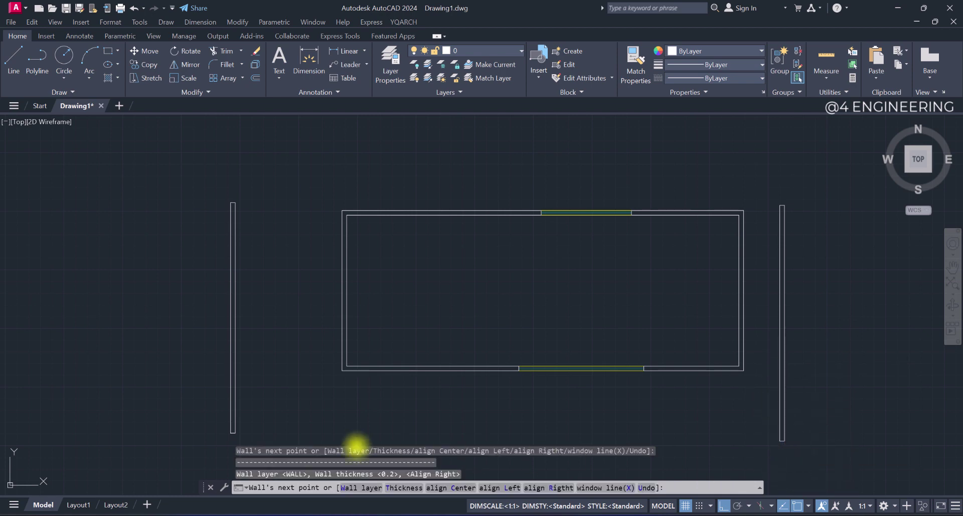